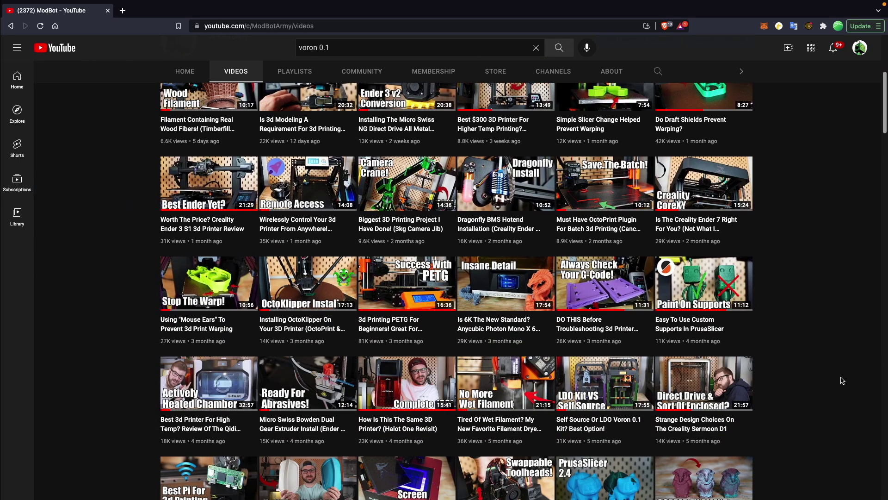
{"action": "scroll", "coordinate": [842, 380], "scroll_direction": "down", "scroll_amount": 7}
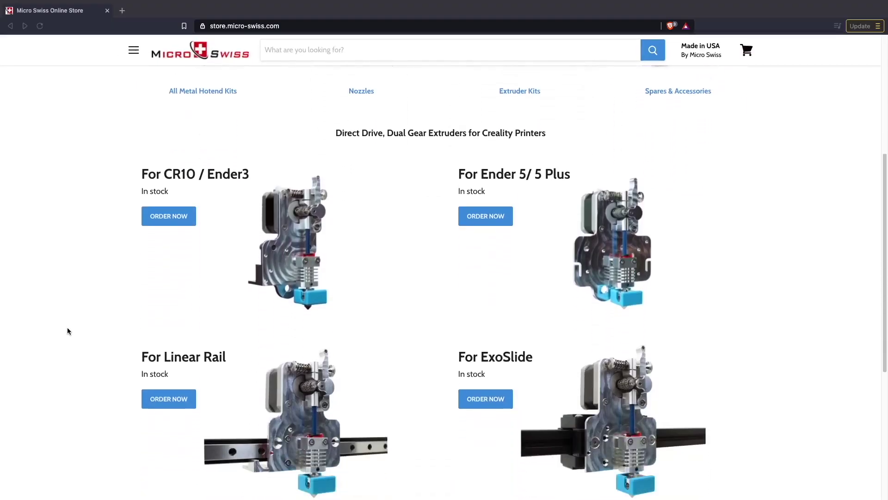
Browse the Micro Swiss Nozzles page, then the Extruder Kits listings of direct drive extruders and lever plates.
{"action": "scroll", "coordinate": [67, 327], "scroll_direction": "up", "scroll_amount": 5}
{"action": "mouse_move", "coordinate": [172, 108]}
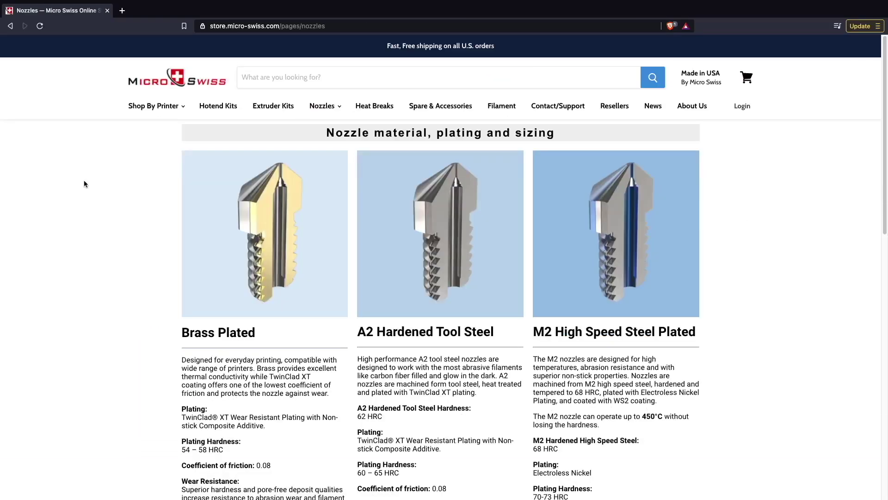
{"action": "scroll", "coordinate": [89, 169], "scroll_direction": "down", "scroll_amount": 6}
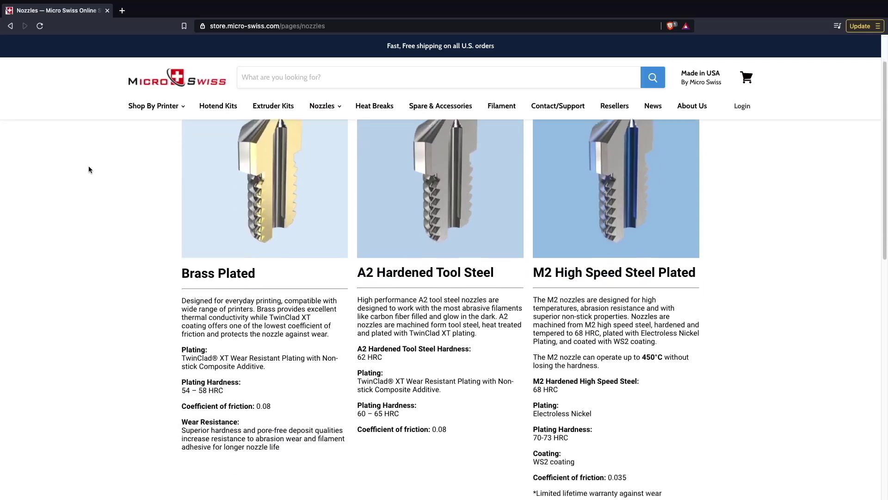
{"action": "scroll", "coordinate": [88, 169], "scroll_direction": "down", "scroll_amount": 3}
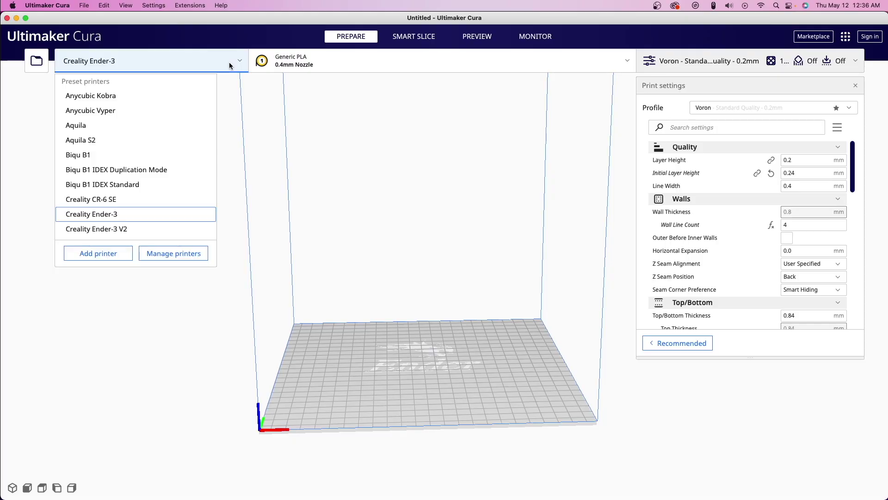
Bring up the Creality Ender-3 Machine Settings on the Extruder 1 nozzle offset tab.
{"action": "left_click", "coordinate": [161, 253]}
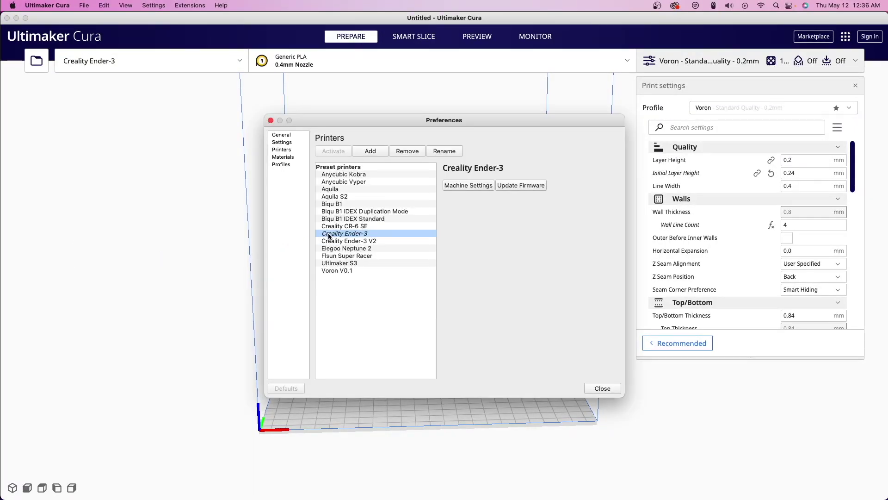
{"action": "left_click", "coordinate": [485, 185]}
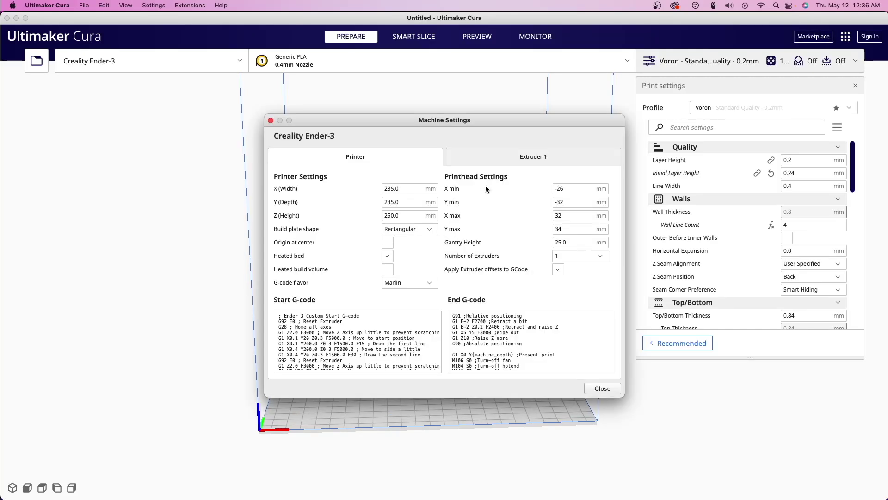
{"action": "left_click", "coordinate": [578, 158]}
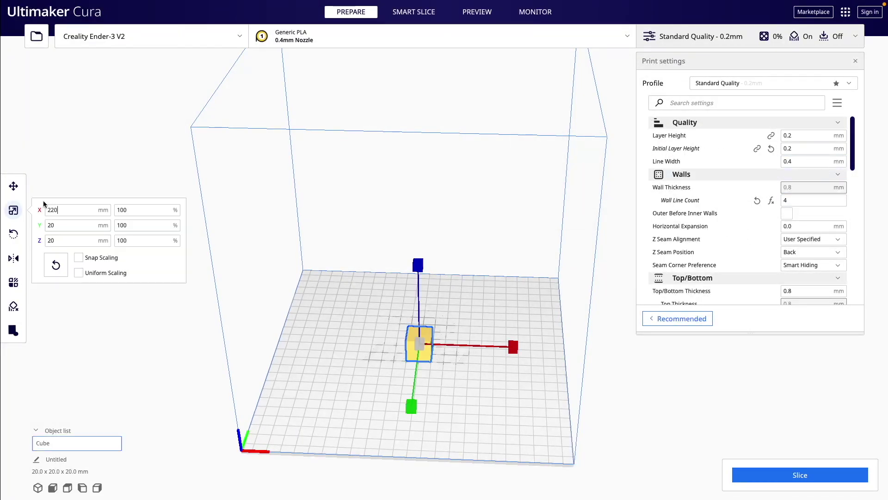
Scale the cube to 220 × 220 × 0.2 mm to flatten it, viewing the plate from above.
{"action": "key", "text": "Tab"}
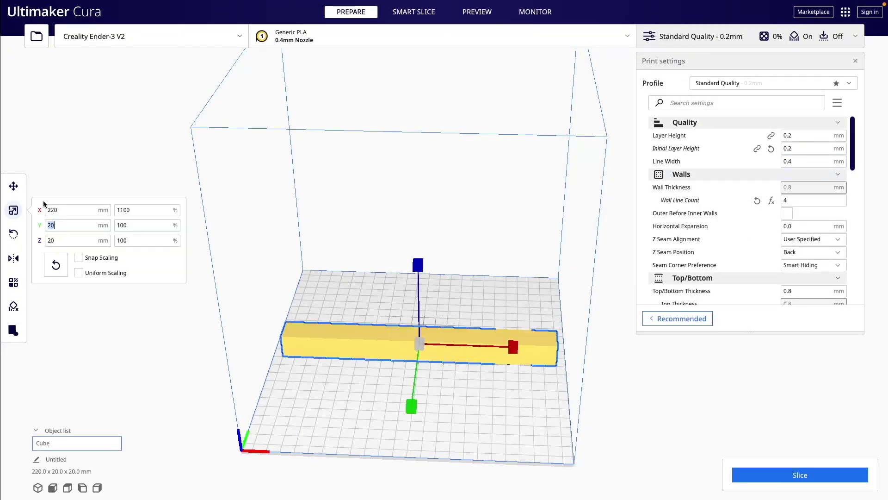
{"action": "type", "text": "220"}
{"action": "key", "text": "Tab"}
{"action": "type", "text": "2"}
{"action": "key", "text": "Return"}
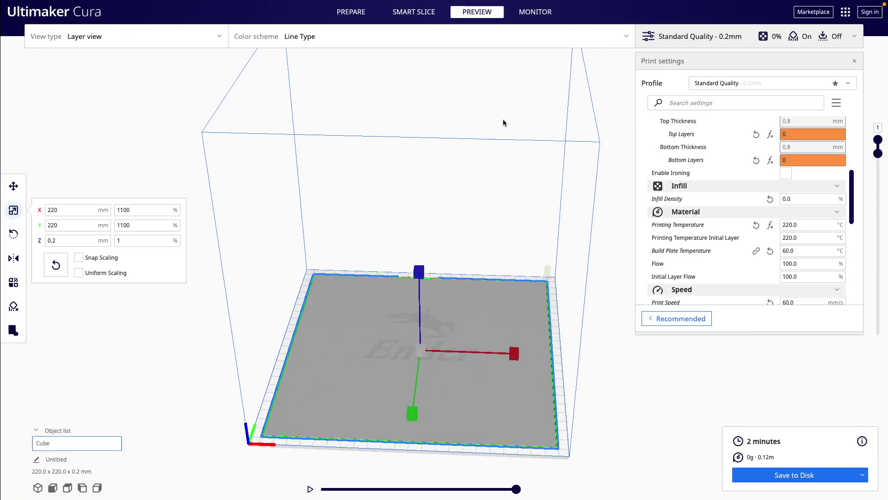
{"action": "right_click_drag", "start_coordinate": [457, 240], "coordinate": [455, 298]}
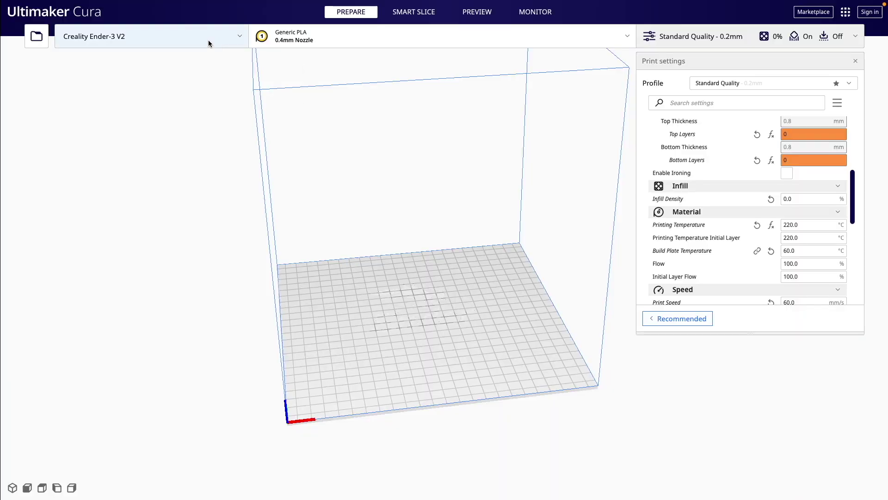
Set the Ender-3 V2 printable area to 232 mm width and 227 mm depth in Machine Settings.
{"action": "left_click", "coordinate": [208, 40]}
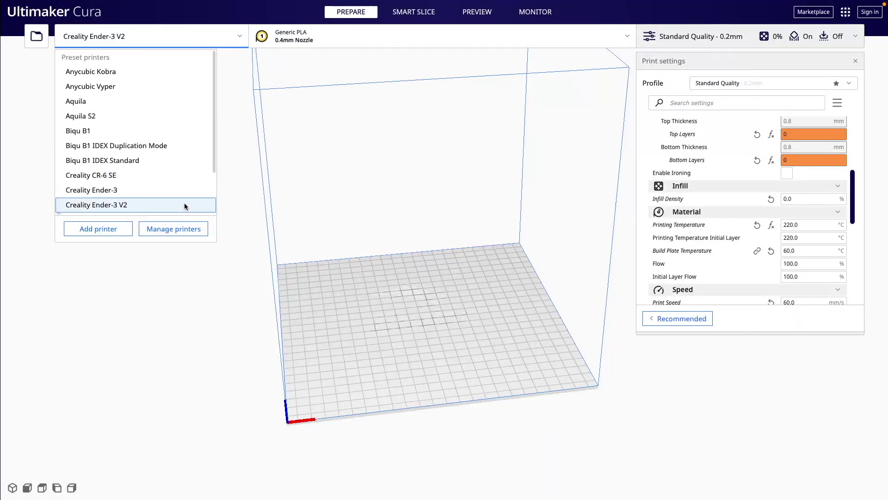
{"action": "left_click", "coordinate": [179, 228]}
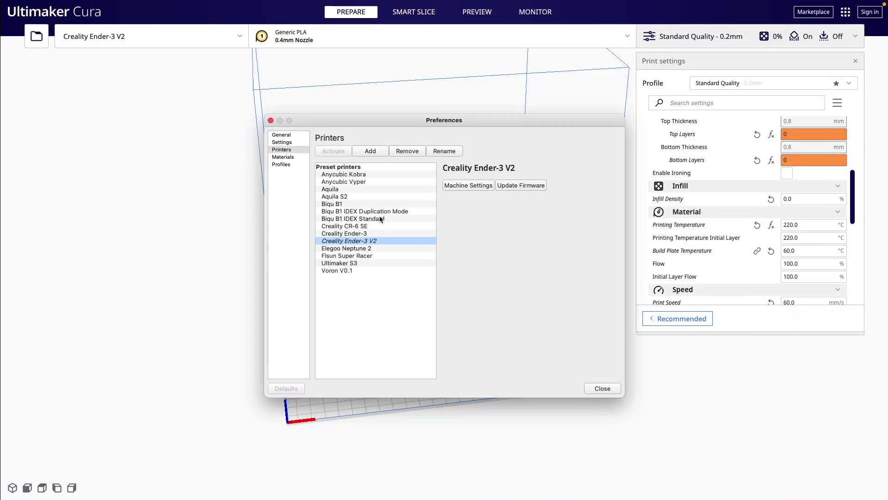
{"action": "left_click", "coordinate": [466, 186]}
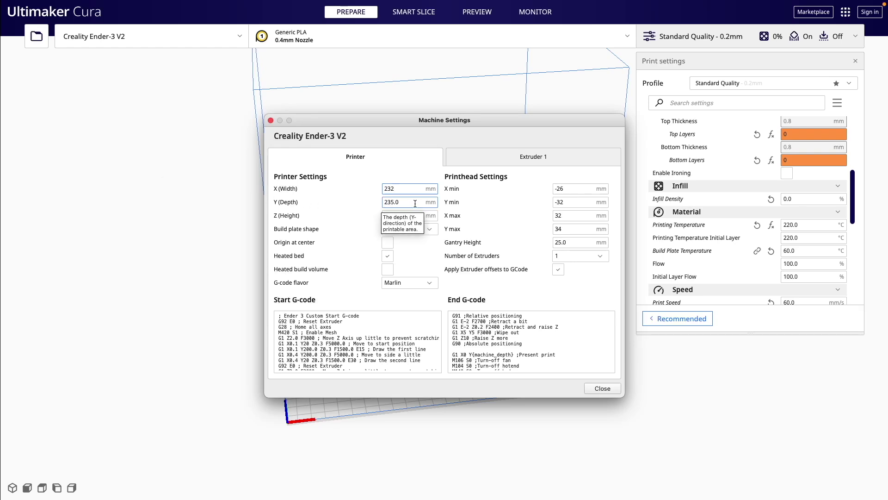
{"action": "key", "text": "Tab"}
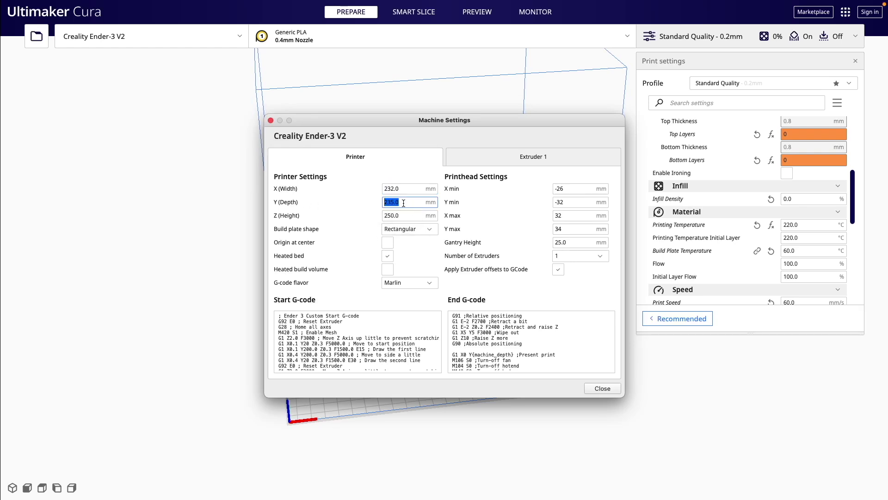
{"action": "type", "text": "227"}
{"action": "key", "text": "Return"}
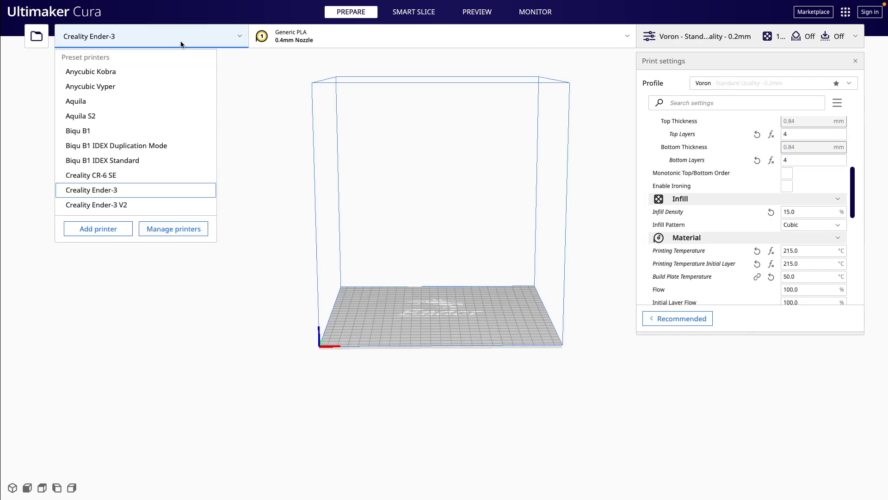
Enter Extruder 1 nozzle offsets of X -5 and Y -10 for the Creality Ender-3, then close Machine Settings.
{"action": "left_click", "coordinate": [173, 228]}
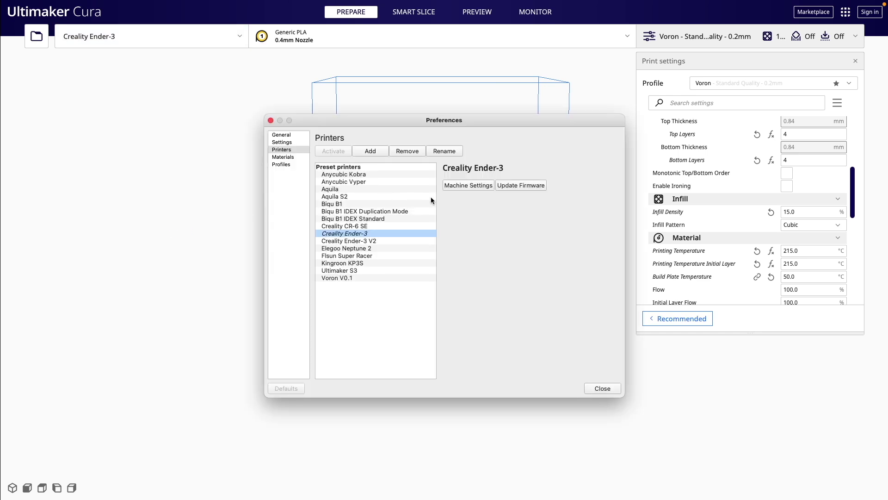
{"action": "left_click", "coordinate": [465, 184]}
{"action": "left_click", "coordinate": [504, 158]}
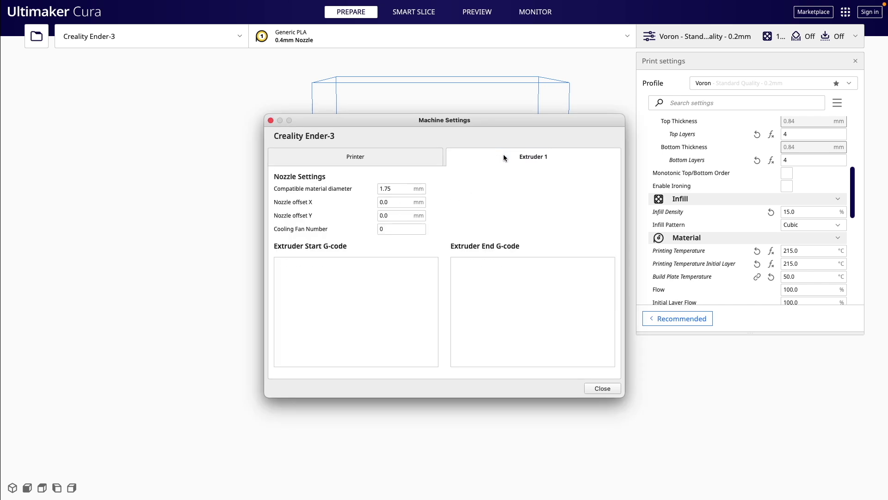
{"action": "left_click_drag", "start_coordinate": [407, 204], "coordinate": [261, 189]}
{"action": "type", "text": "-5"}
{"action": "key", "text": "Tab"}
{"action": "type", "text": "-10"}
{"action": "key", "text": "Tab"}
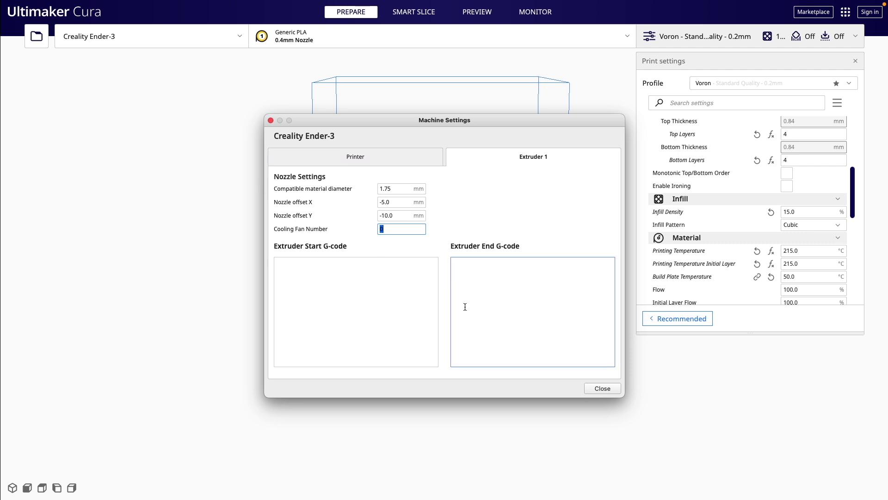
{"action": "left_click", "coordinate": [602, 388]}
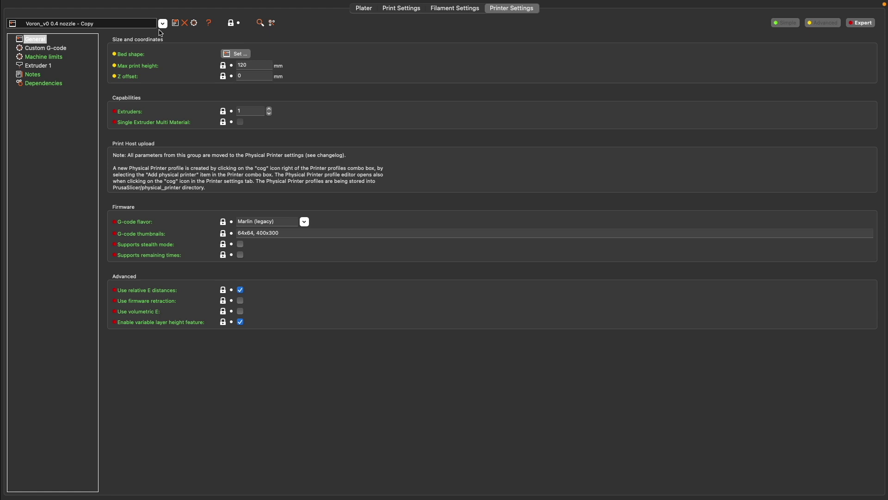
Open PrusaSlicer's printer preset list and scroll to its top.
{"action": "left_click", "coordinate": [163, 23]}
{"action": "scroll", "coordinate": [100, 99], "scroll_direction": "up", "scroll_amount": 5}
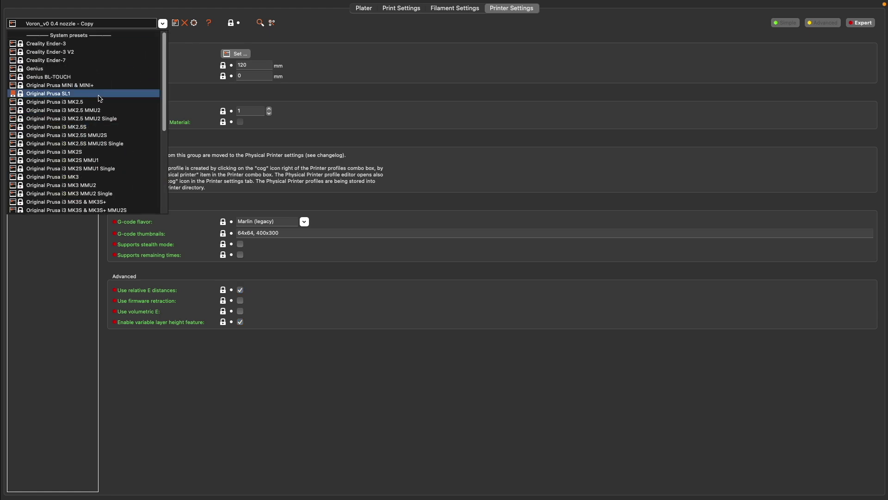
Load the Creality Ender-3 system preset and show its Custom G-code.
{"action": "left_click", "coordinate": [64, 44]}
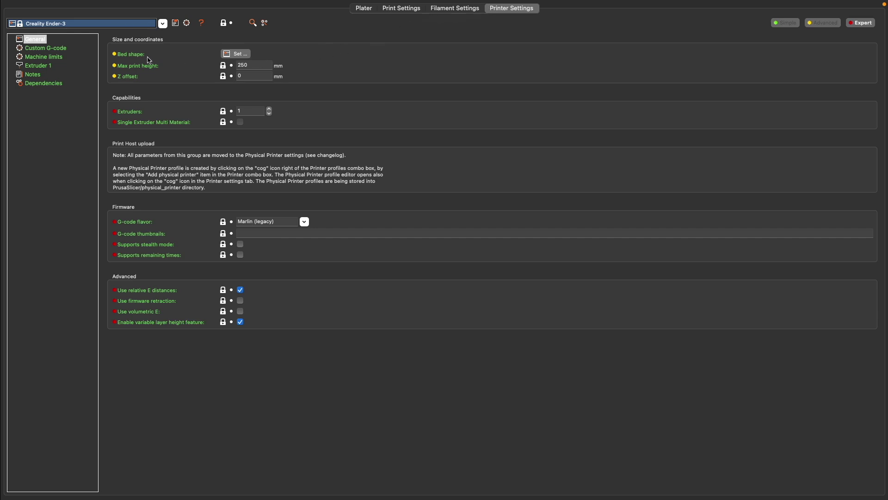
{"action": "left_click", "coordinate": [46, 49]}
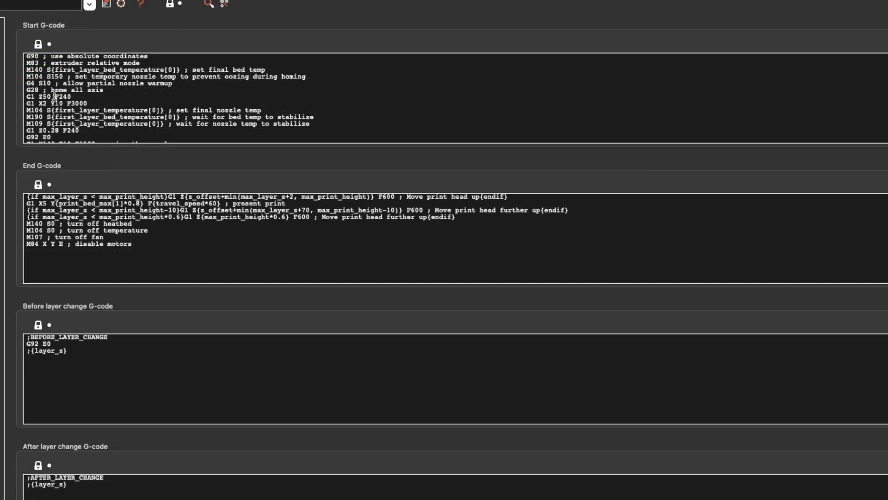
Insert 'G92 X-5.0 Y-10.0 ; apply offset for Micro Swiss DD' after the G28 start G-code line.
{"action": "left_click", "coordinate": [29, 90]}
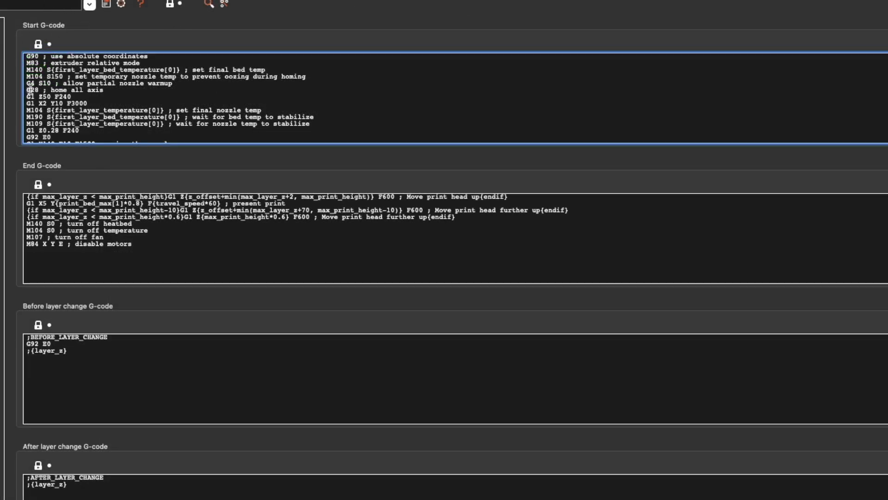
{"action": "left_click_drag", "start_coordinate": [44, 90], "coordinate": [104, 90]}
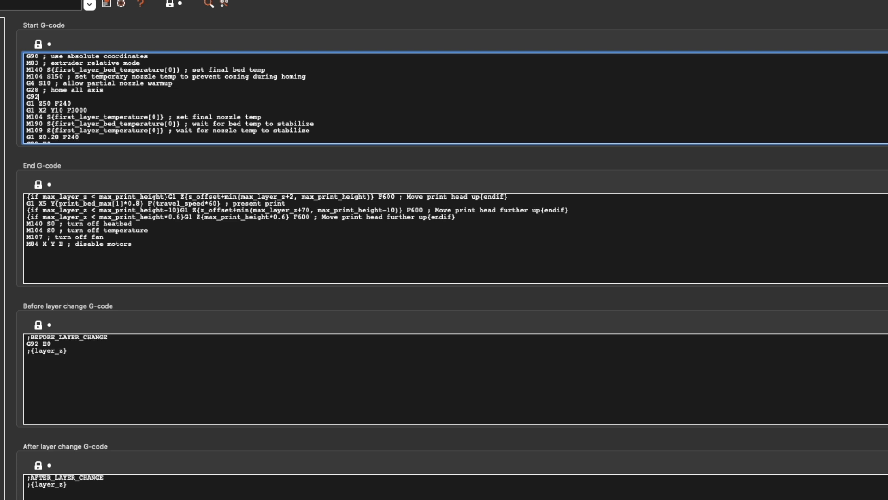
{"action": "type", "text": "G92 X-5.0 Y-10.0"}
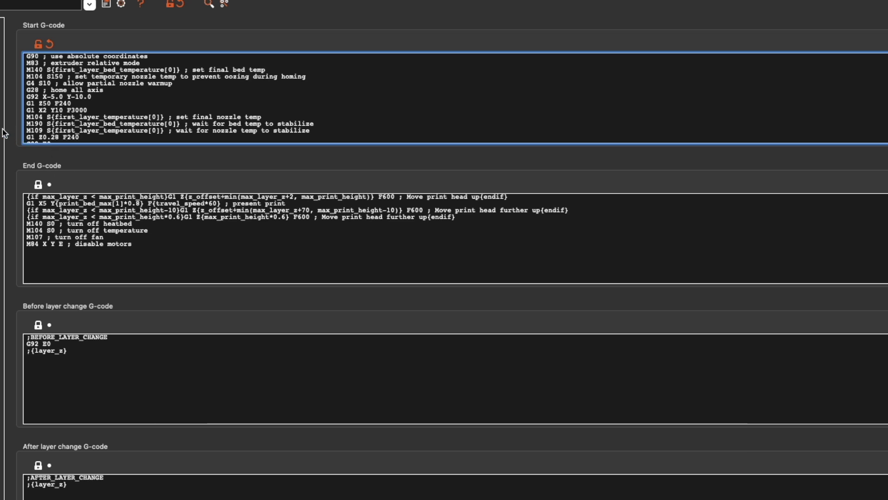
{"action": "type", "text": "; apply offset for Micro Swi"}
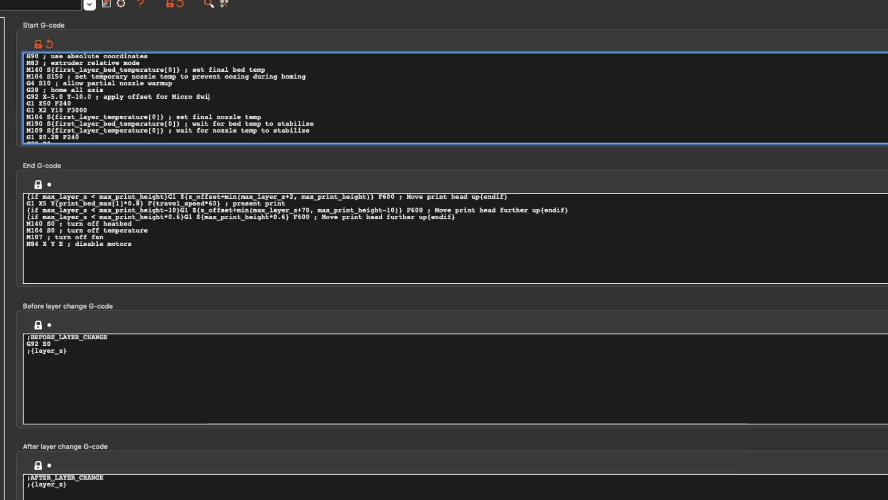
{"action": "type", "text": "ss Di"}
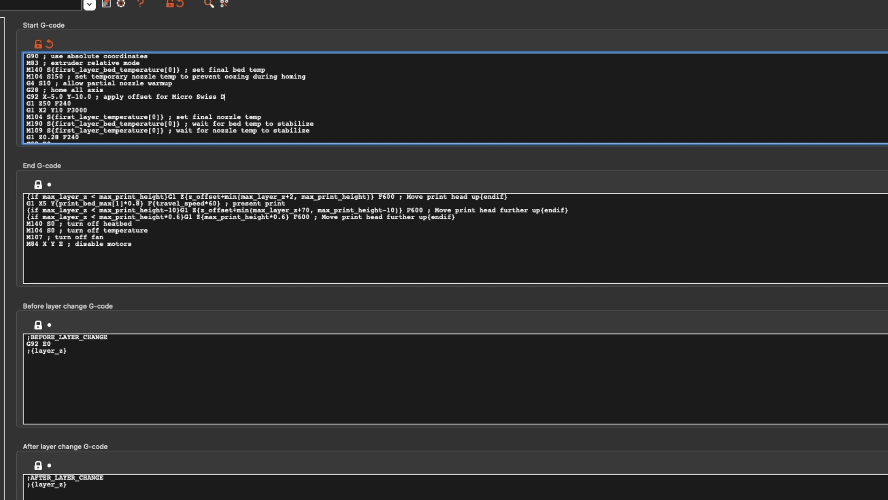
{"action": "left_click", "coordinate": [117, 222]}
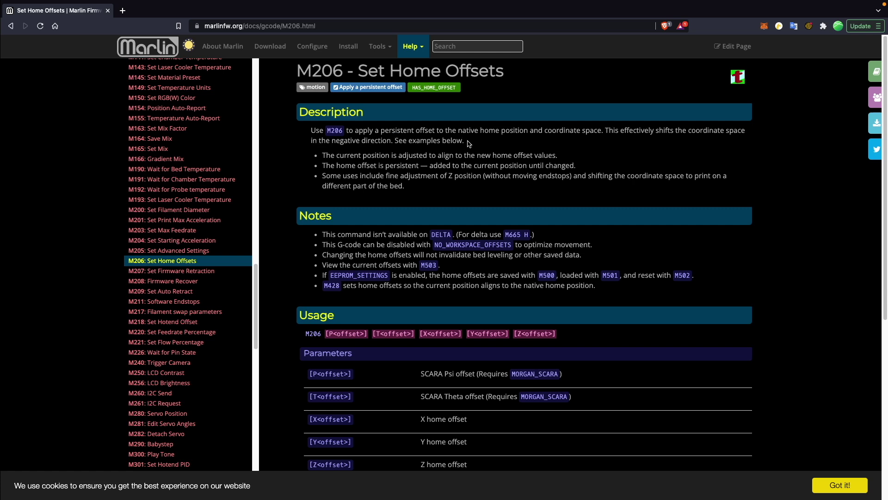
Scroll the Marlin M206 page down to its Usage and Examples sections.
{"action": "scroll", "coordinate": [518, 216], "scroll_direction": "down", "scroll_amount": 5}
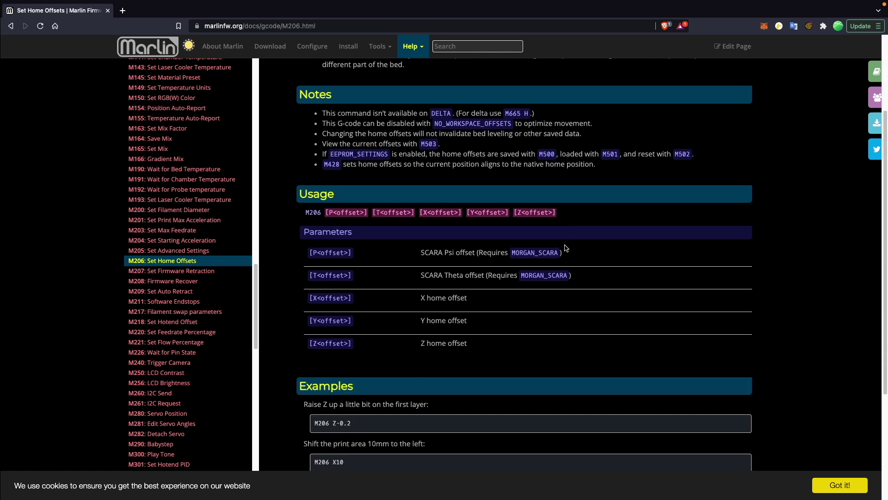